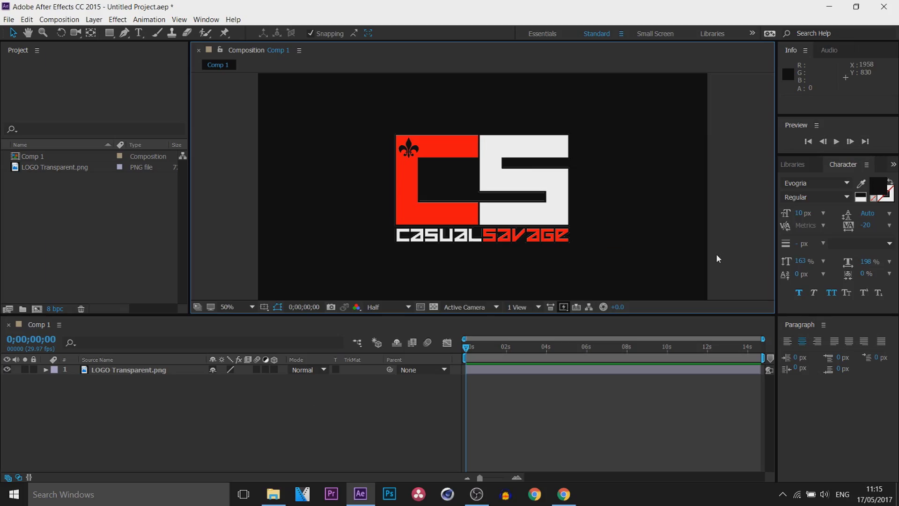
Select the LOGO Transparent.png layer in the Comp 1 timeline
click(117, 371)
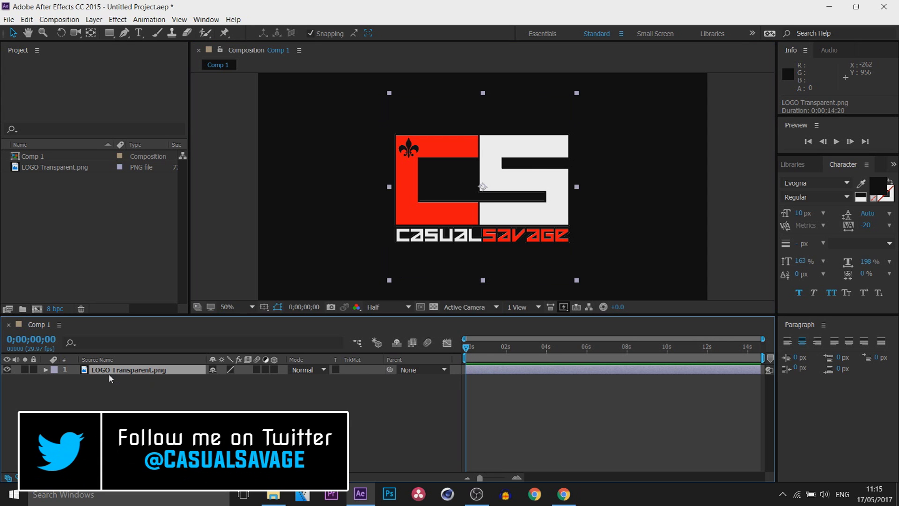
Duplicate the logo layer with Ctrl+D and hide the lower copy
key(ctrl+d)
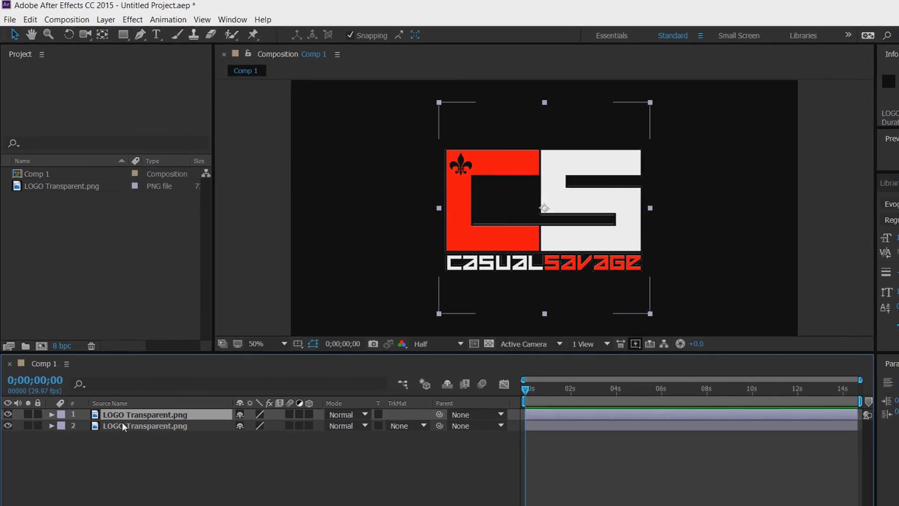
click(34, 20)
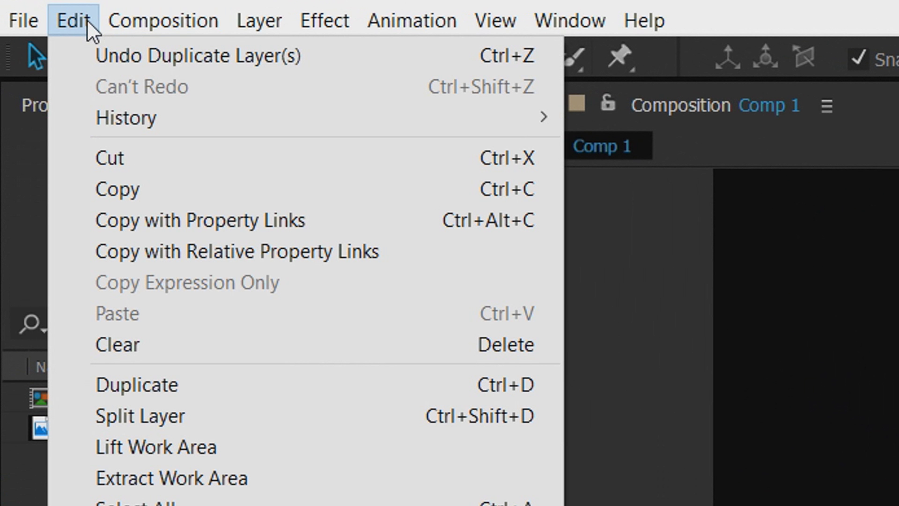
key(Escape)
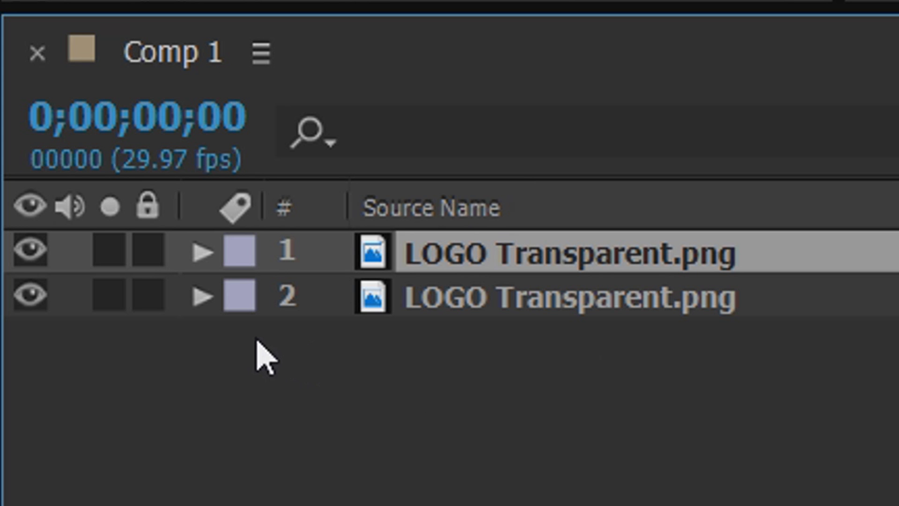
click(31, 299)
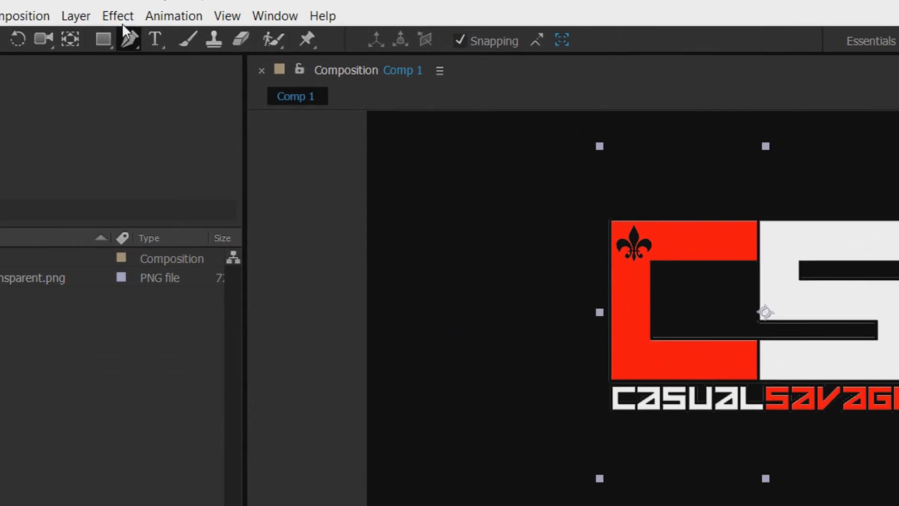
click(118, 20)
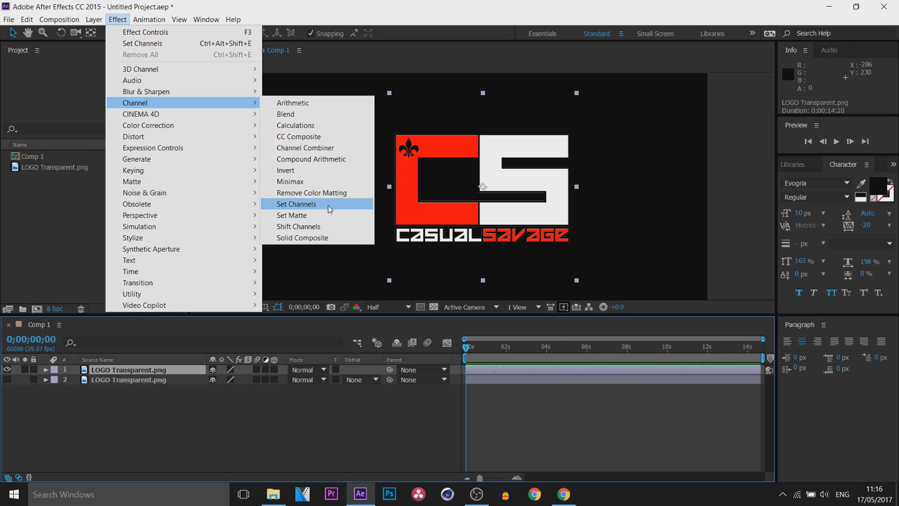
Apply Set Channels to the top logo with Green and Blue Off, then duplicate the red layer
click(604, 495)
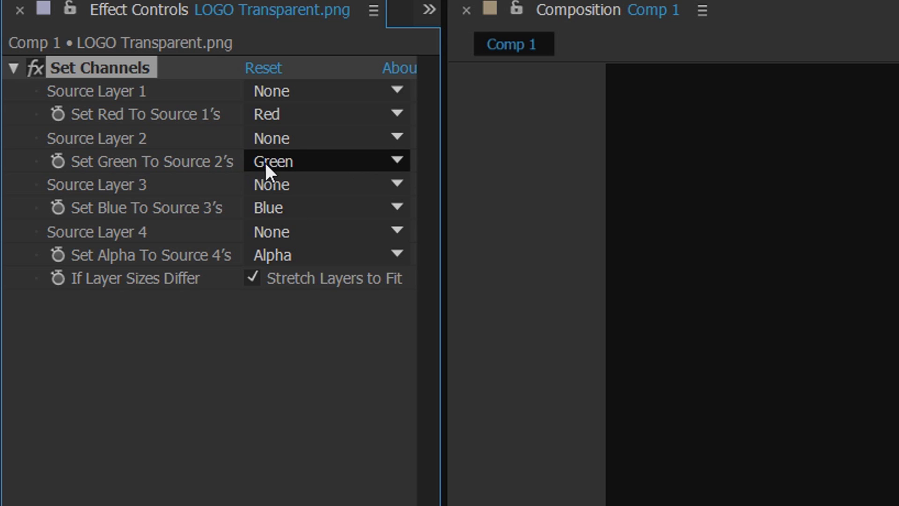
click(283, 170)
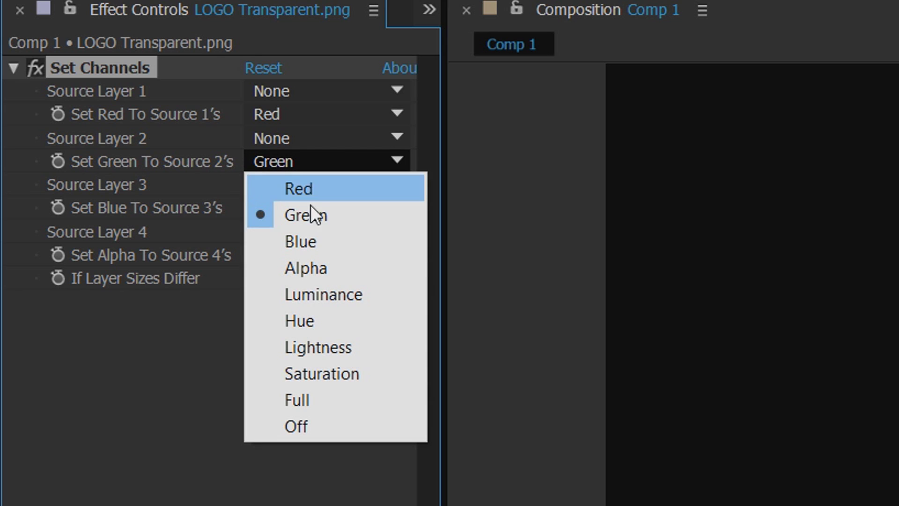
click(314, 427)
click(287, 208)
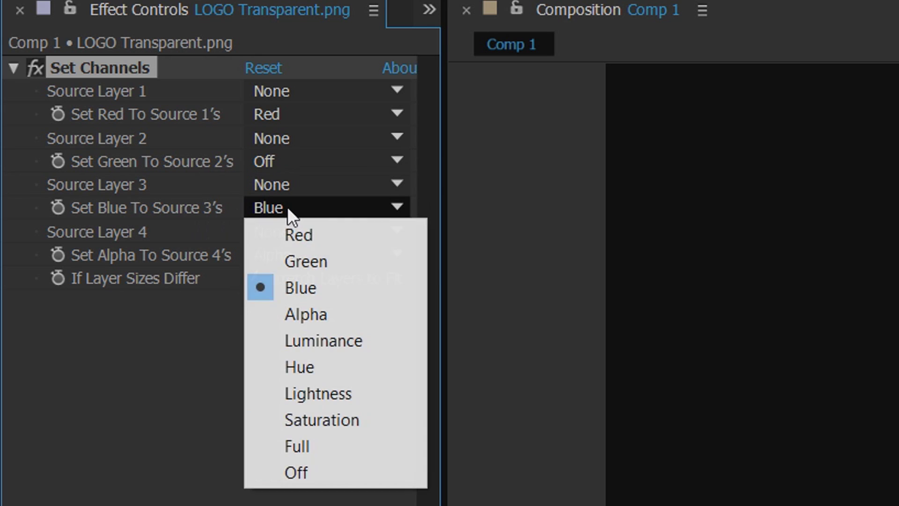
click(324, 474)
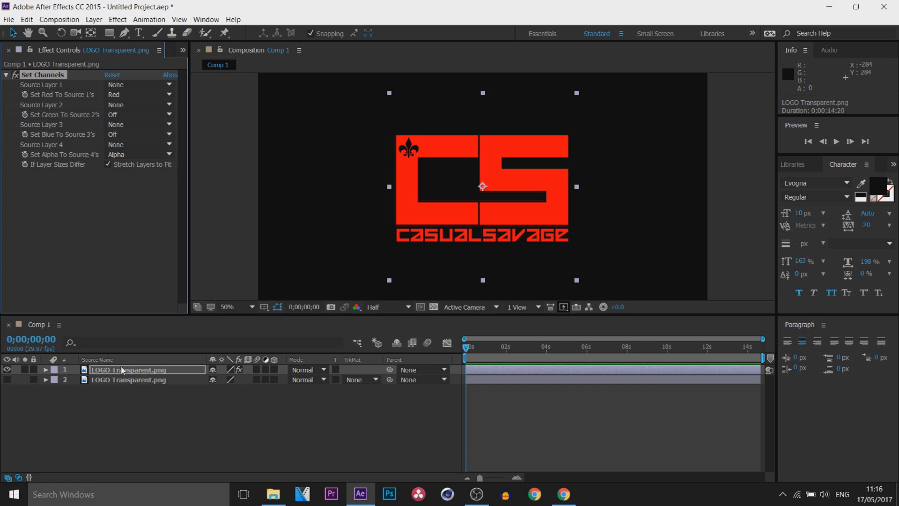
click(150, 369)
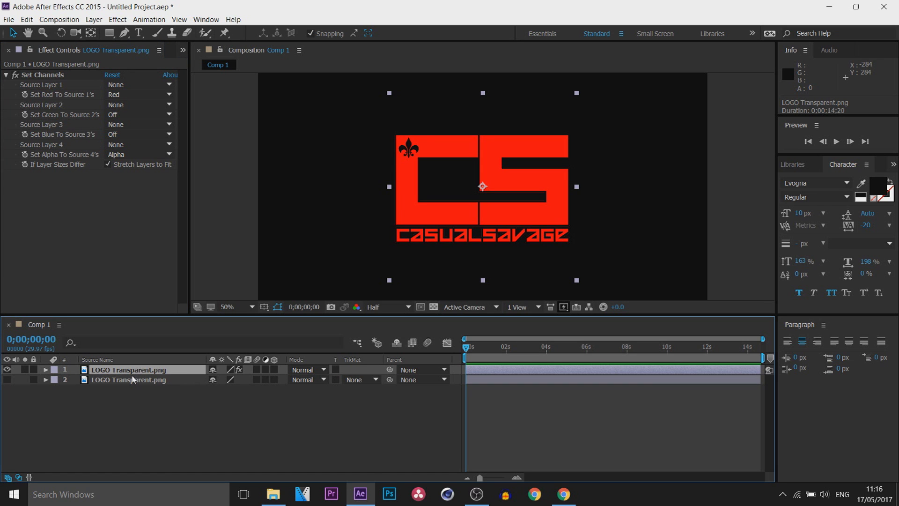
key(ctrl+d)
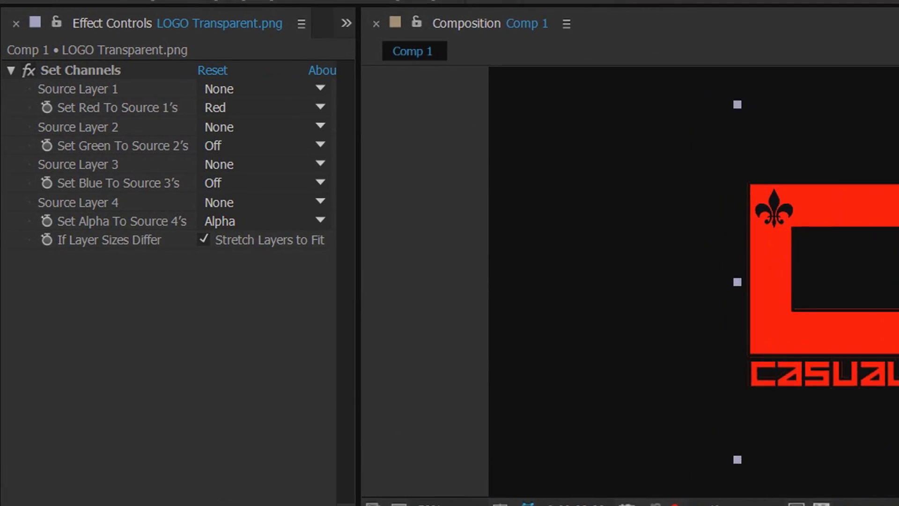
Make the copy green-only (Set Red Off, Set Green to Green), then duplicate it
click(291, 111)
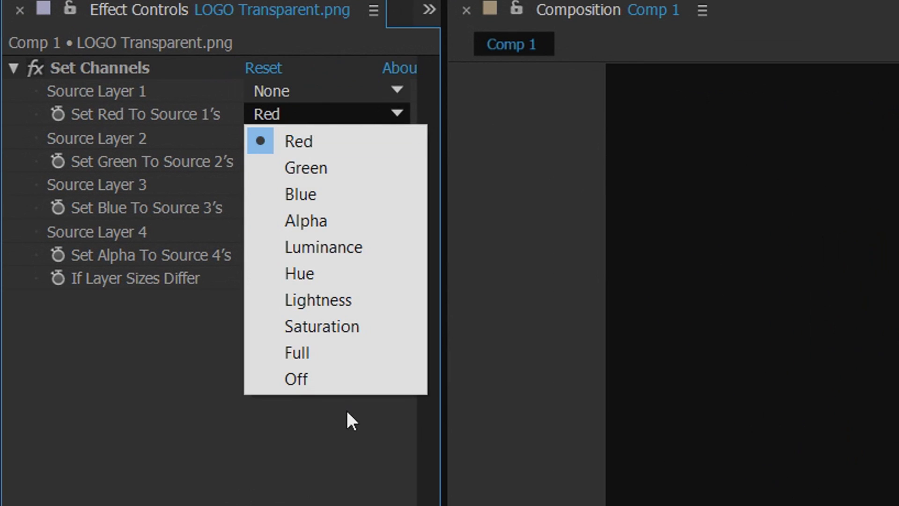
click(331, 391)
click(288, 161)
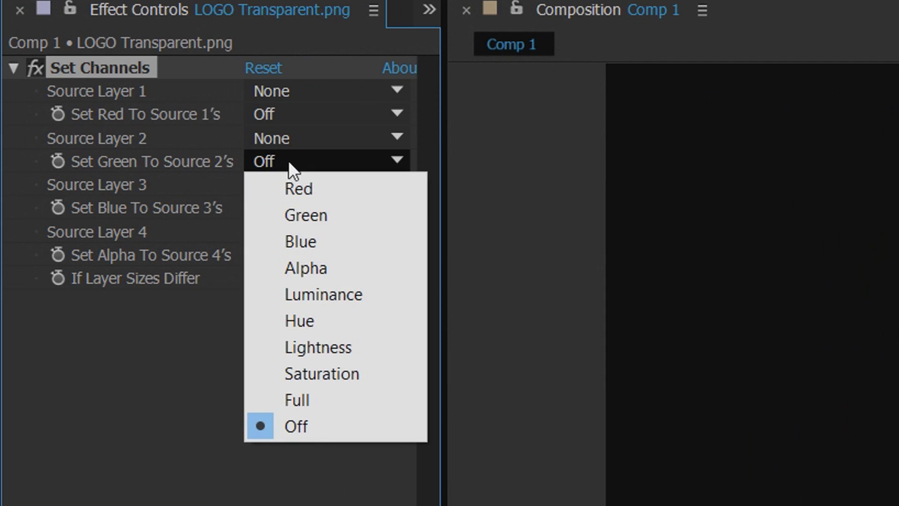
click(339, 214)
click(127, 374)
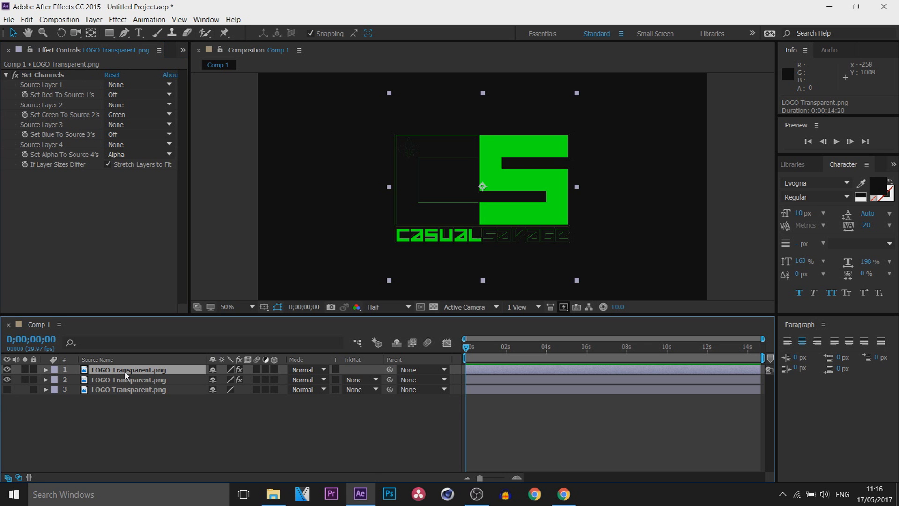
key(ctrl+d)
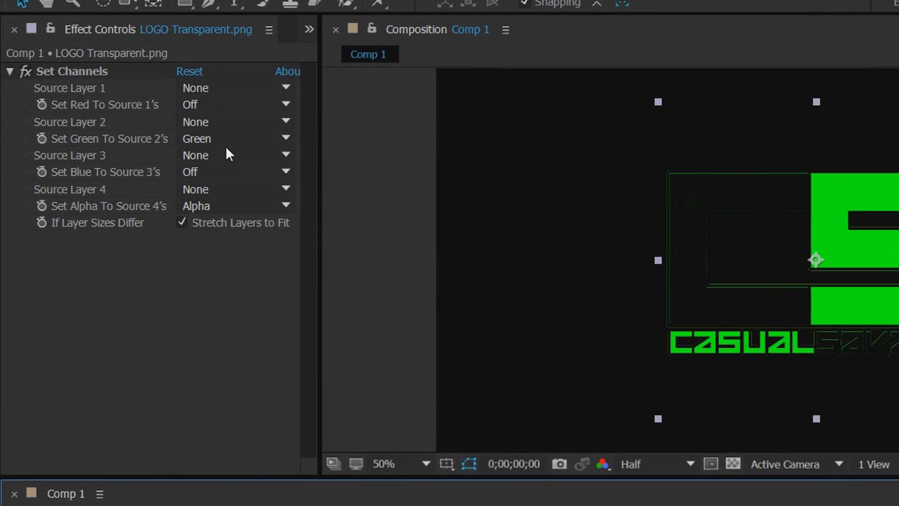
Make the newest copy blue-only by setting Green Off and Blue to Blue
click(220, 139)
click(224, 329)
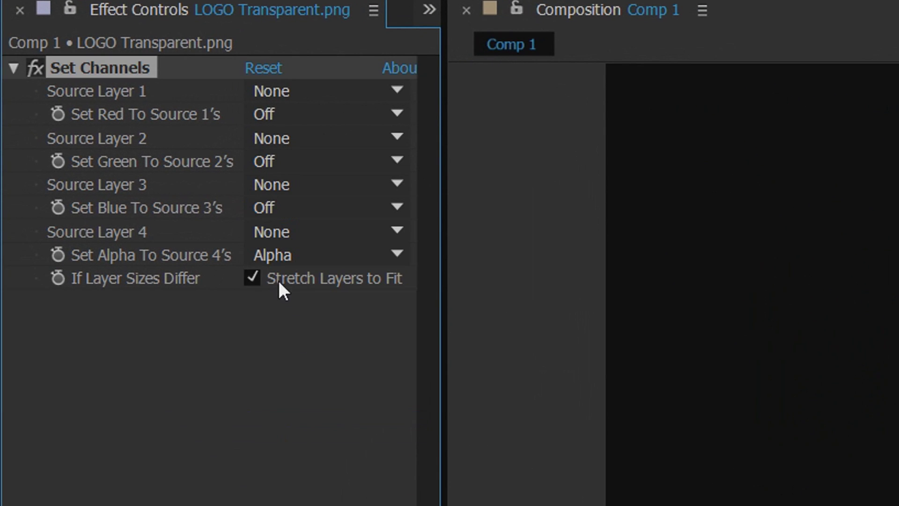
click(273, 207)
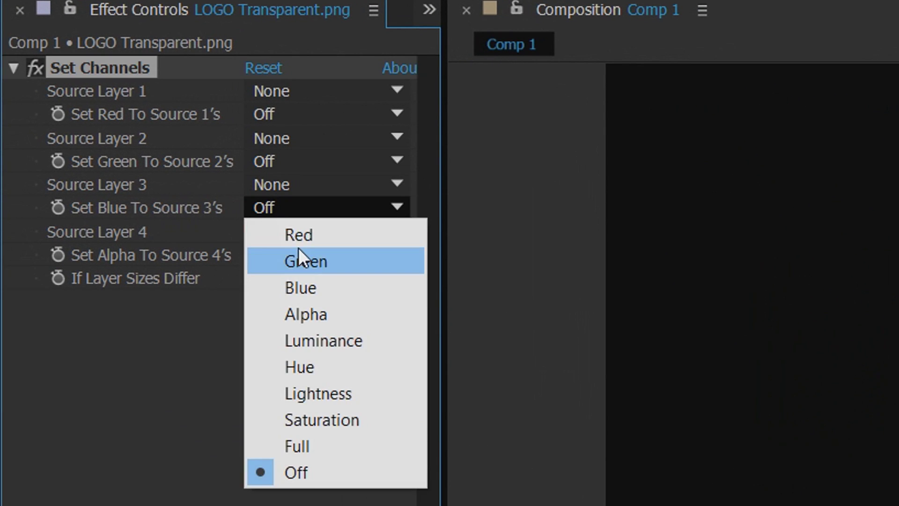
click(344, 294)
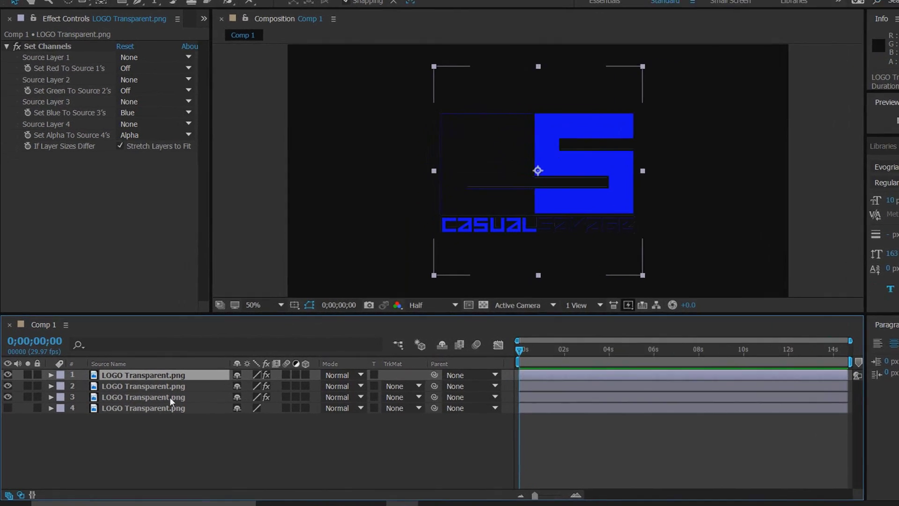
Set layers 1–3 to Add blending mode and reveal their Position properties
shift+click(145, 389)
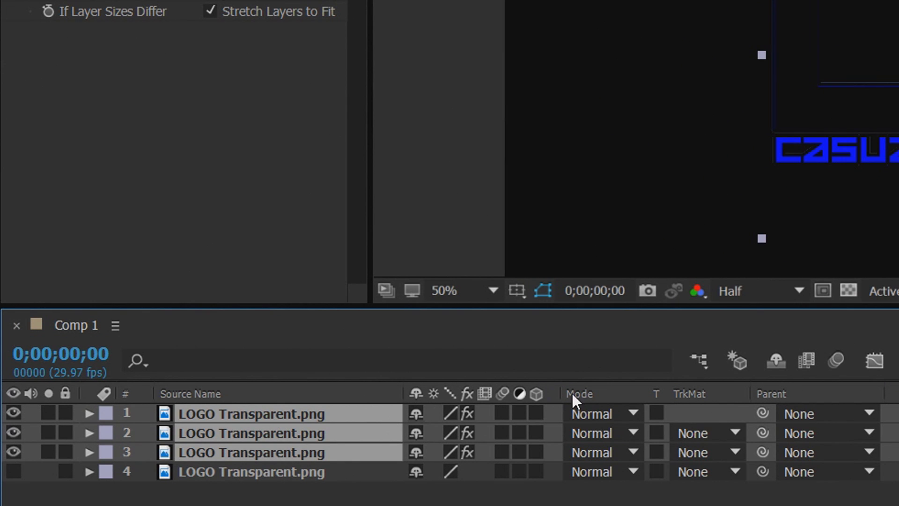
click(593, 414)
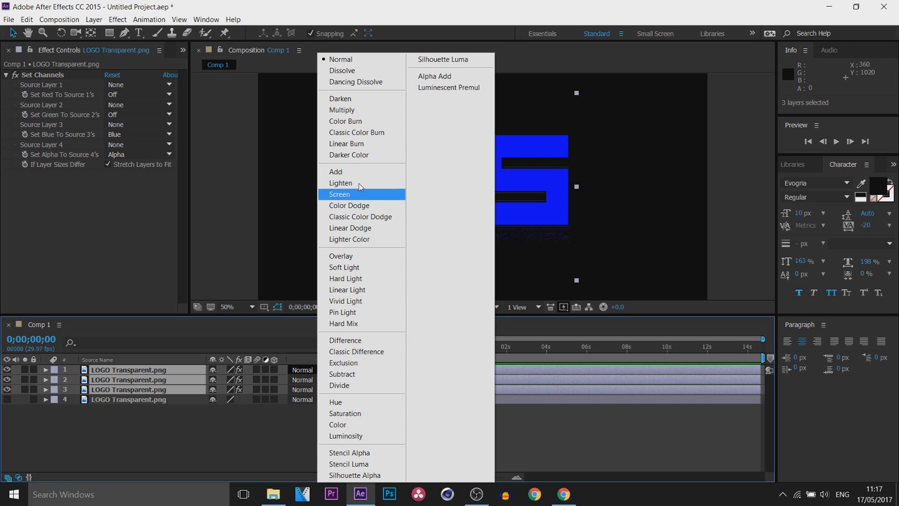
click(360, 171)
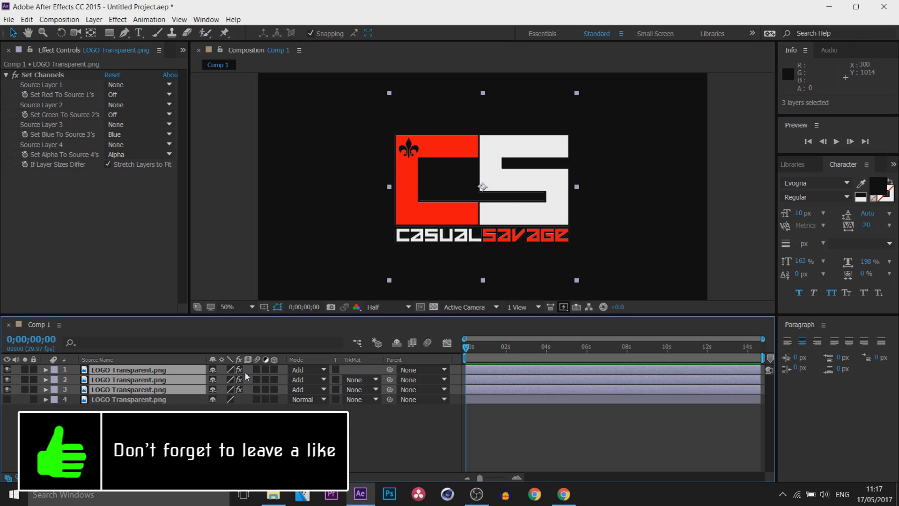
key(p)
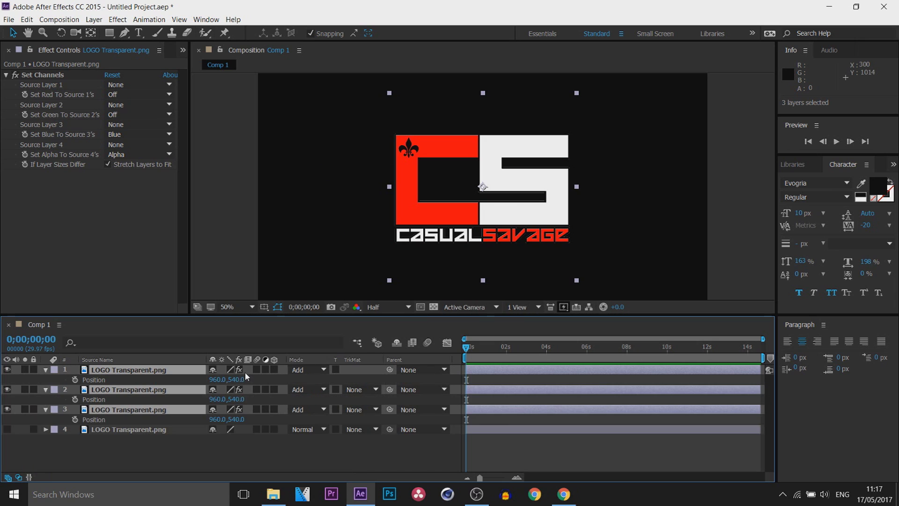
Add a wiggle(12,20) expression to layer 1's Position
alt+click(76, 380)
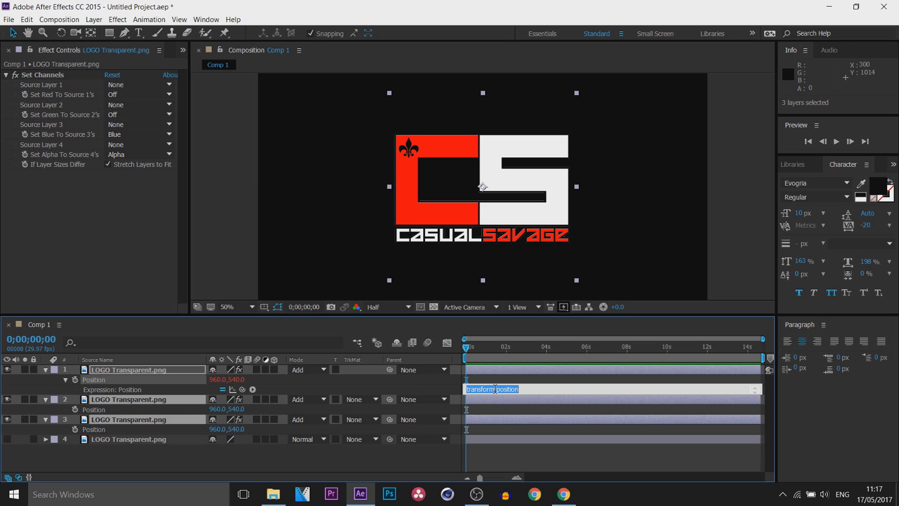
text(wig)
text(gle(12,20)
key(ctrl+a)
key(ctrl+c)
Paste the wiggle expression into layers 2 and 3's Position, then preview the glitch
alt+click(75, 409)
key(ctrl+v)
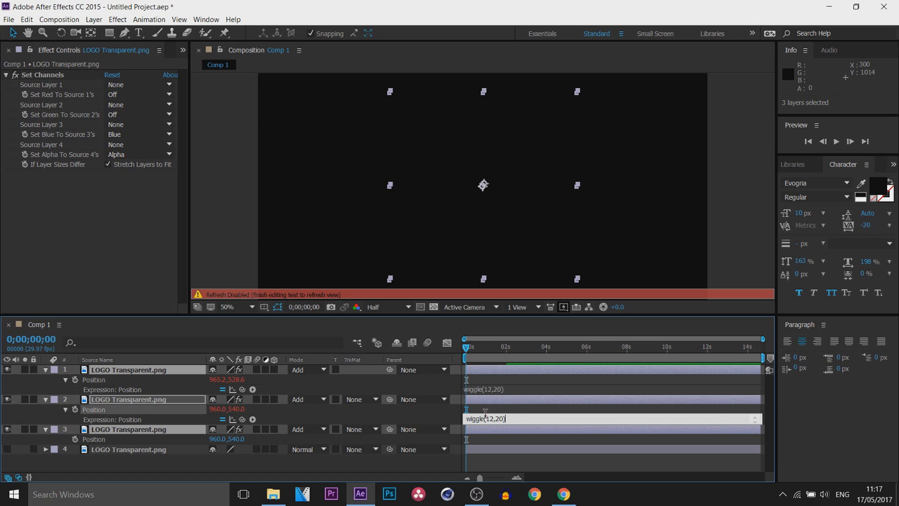
alt+click(75, 438)
key(ctrl+v)
click(246, 421)
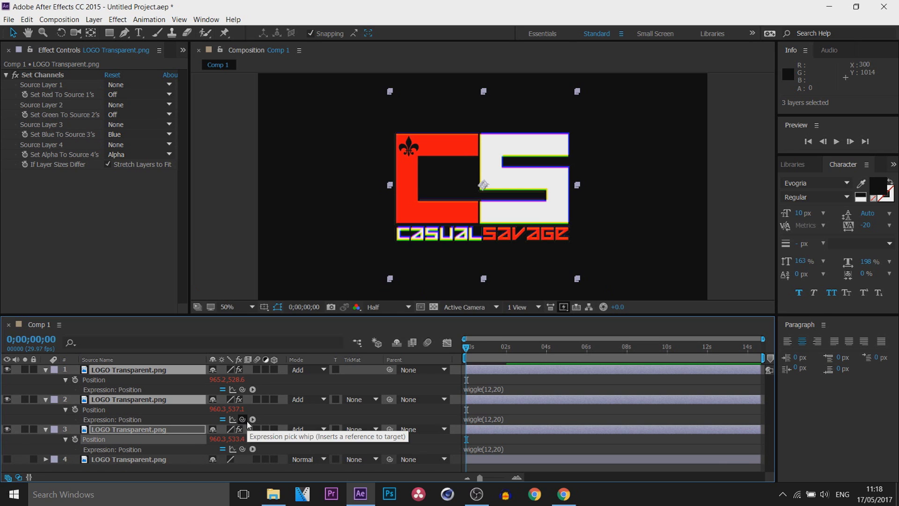
key(u)
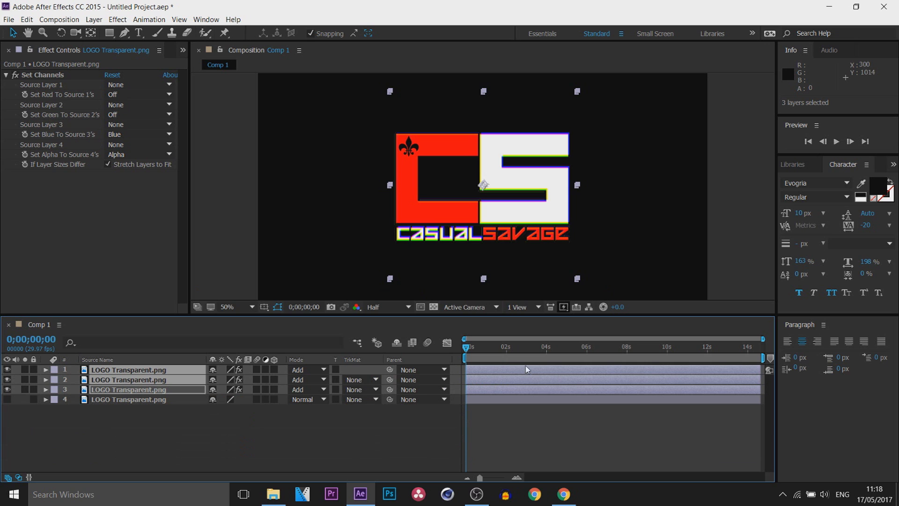
key(space)
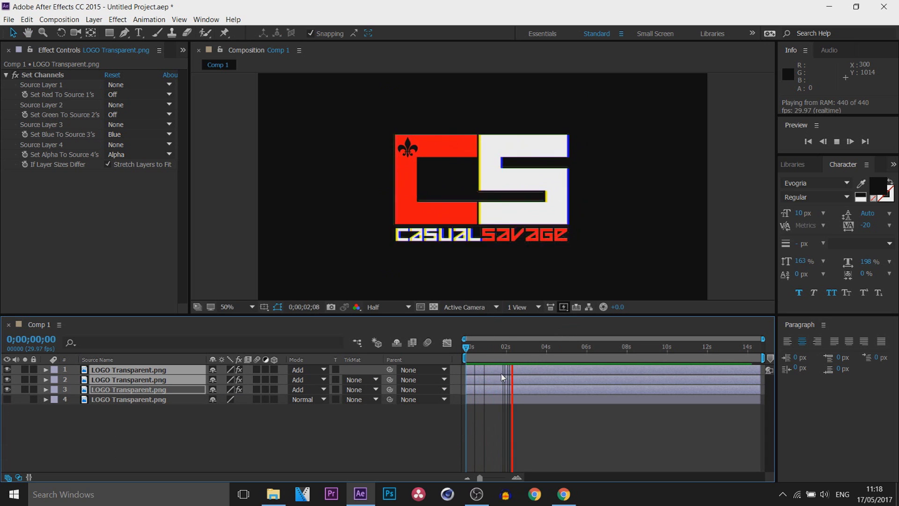
key(space)
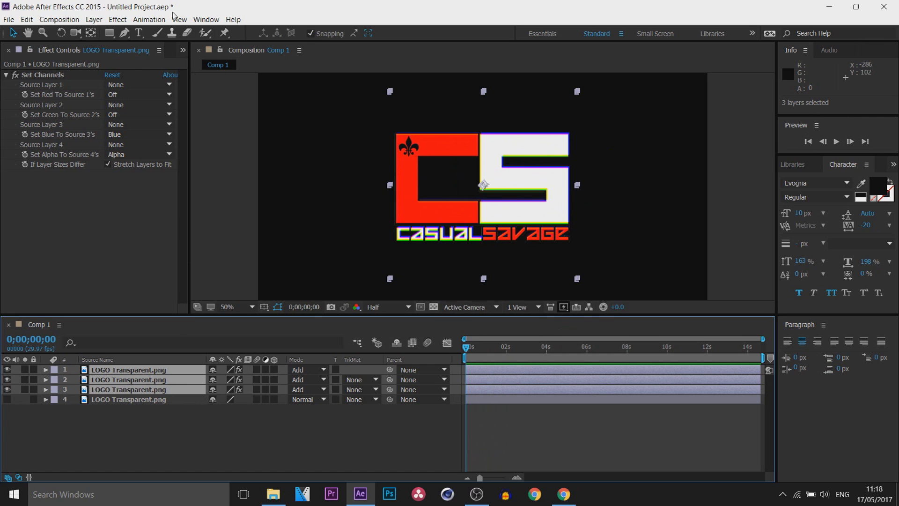
Pre-compose the three channel layers into a new comp named RGB
click(93, 19)
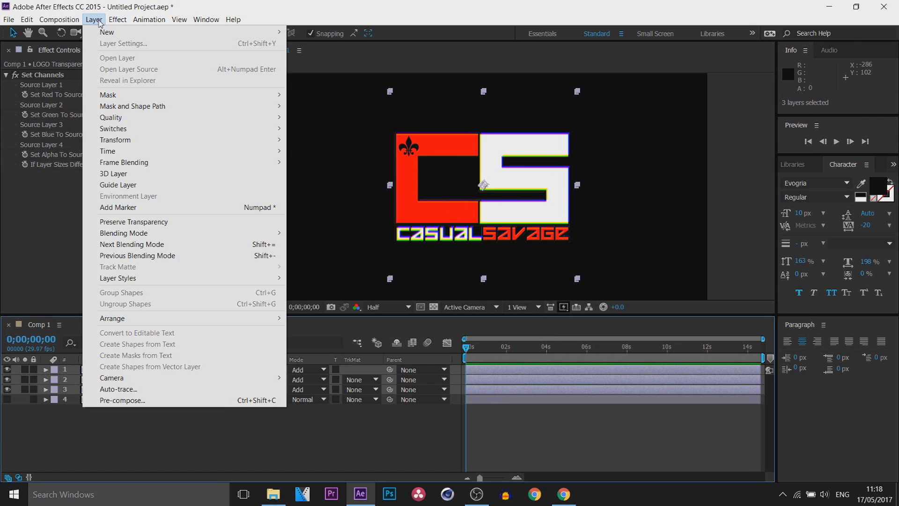
click(122, 400)
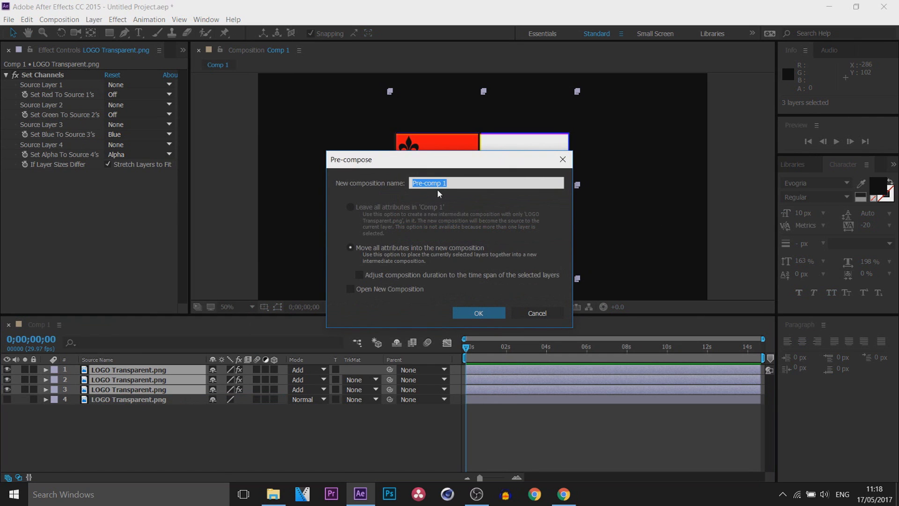
text(RGB)
click(497, 313)
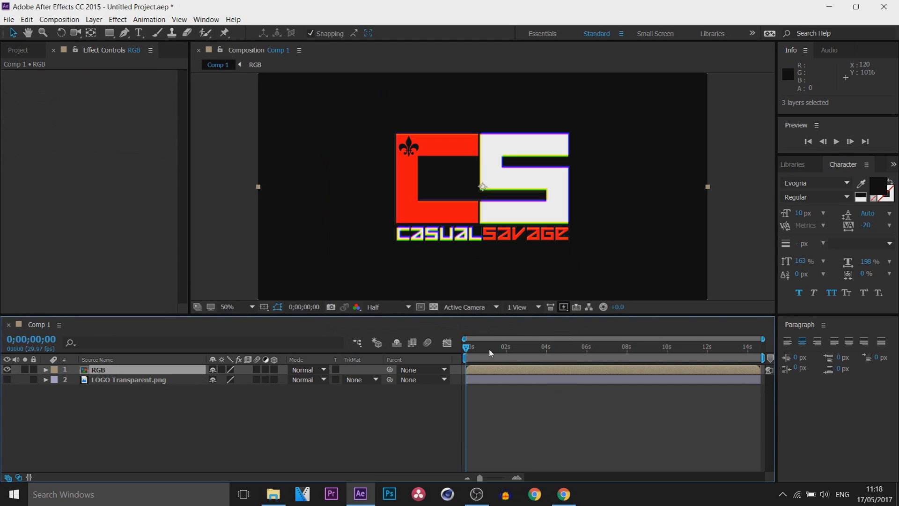
Scrub to about one second and split the RGB layer there
mouse_move(470, 348)
mouse_down()
mouse_move(511, 347)
mouse_move(462, 341)
mouse_up()
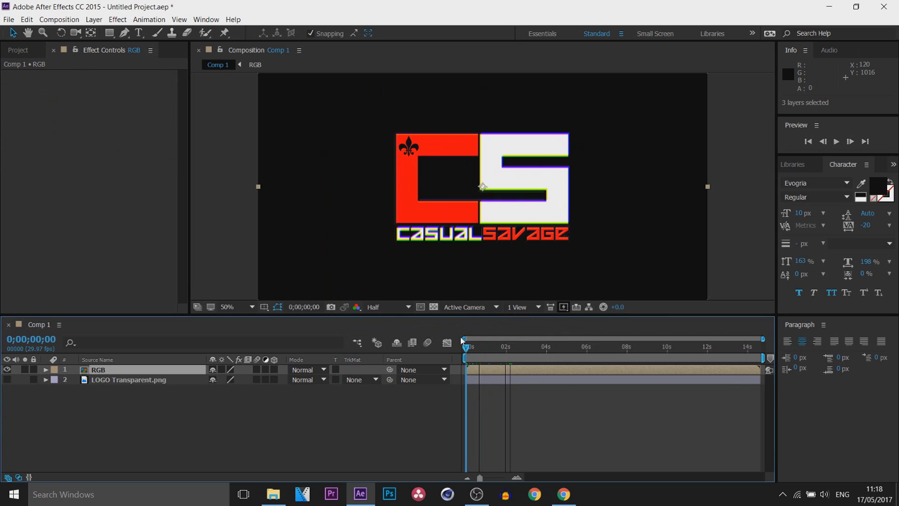
drag(468, 345, 486, 348)
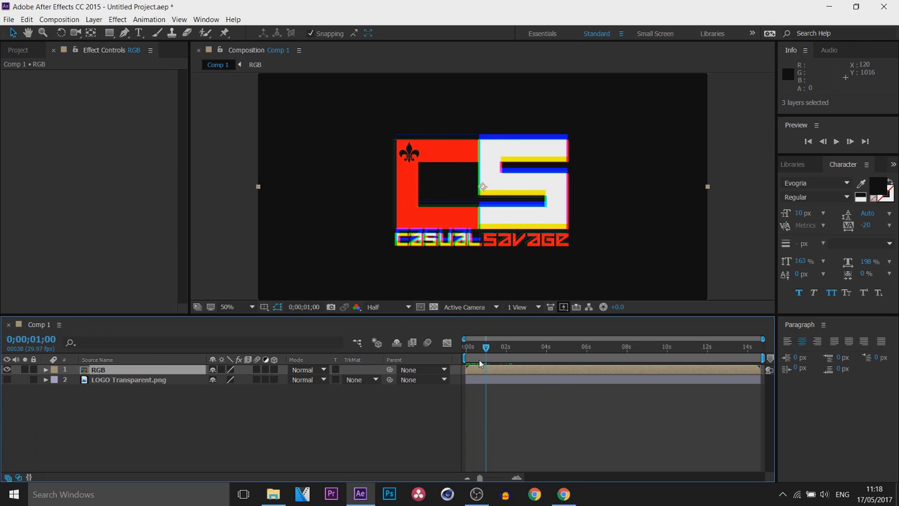
key(ctrl+d)
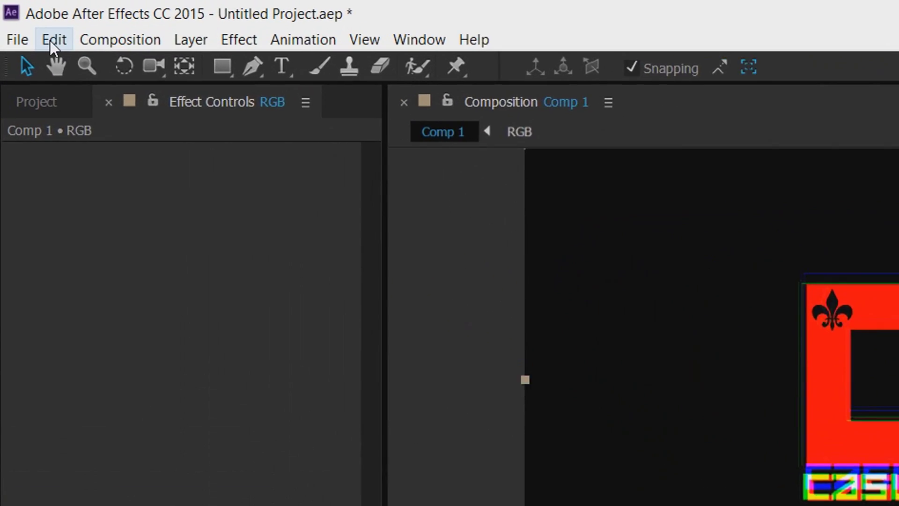
Split the RGB layer at 0;00;01;15 and delete the piece covering the first second
click(50, 40)
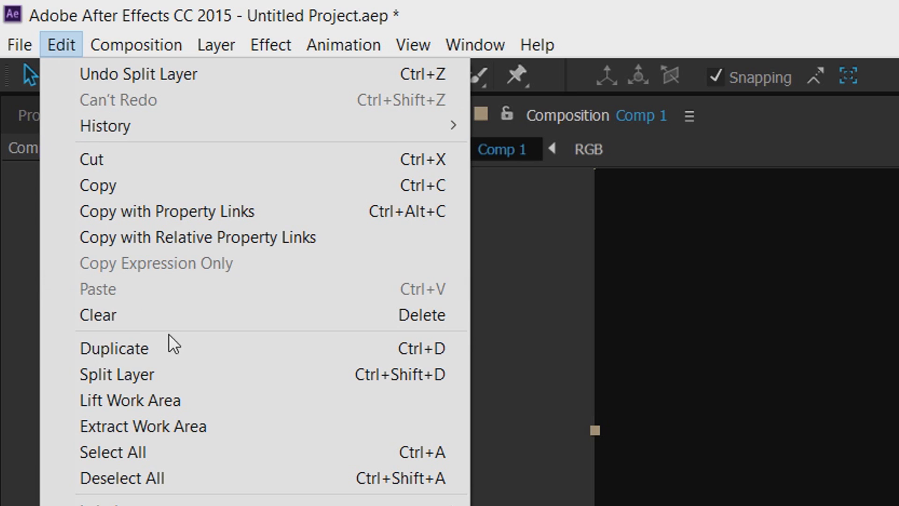
click(185, 375)
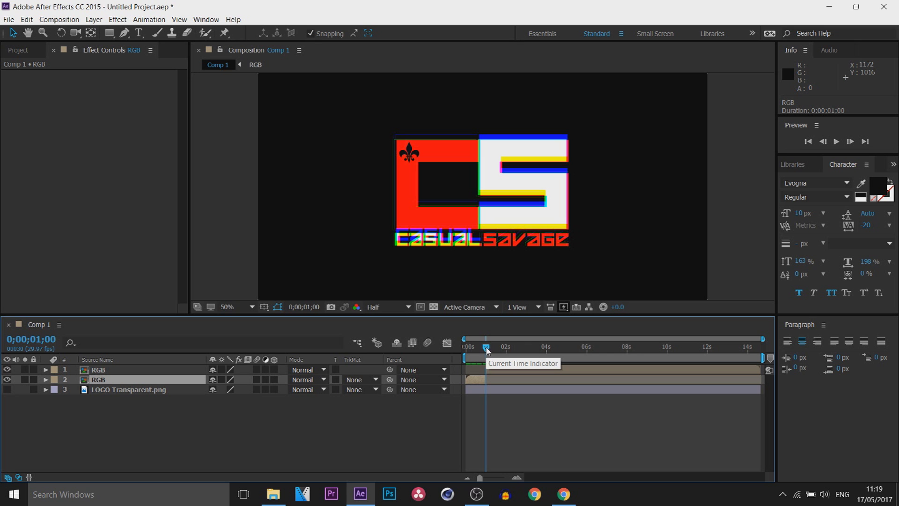
drag(486, 350, 498, 351)
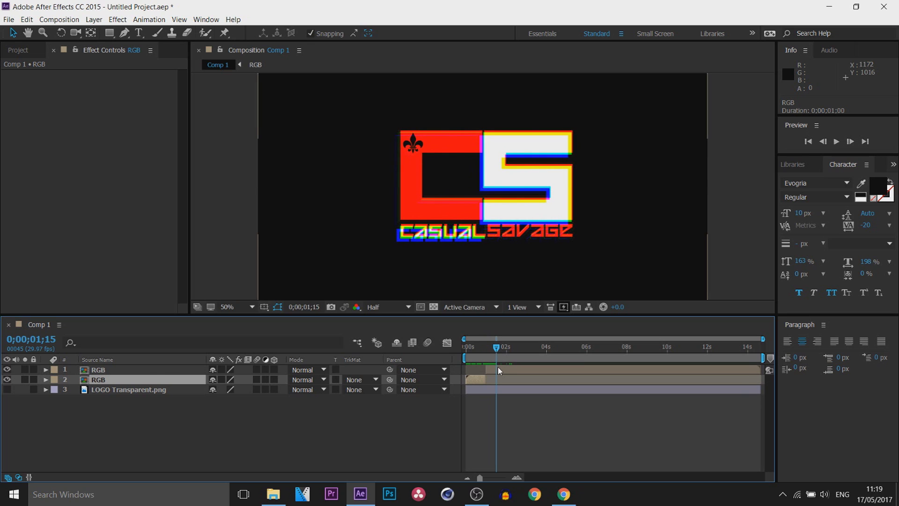
click(498, 367)
key(ctrl+shift+d)
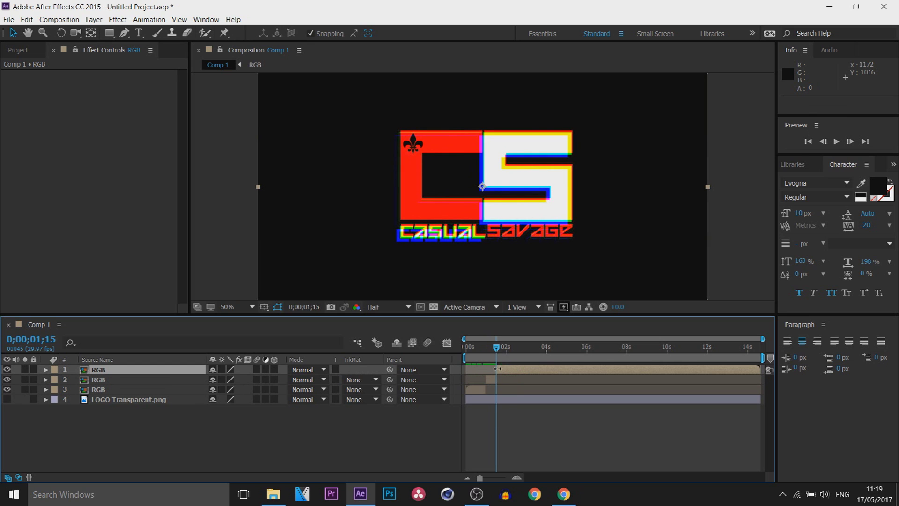
click(471, 390)
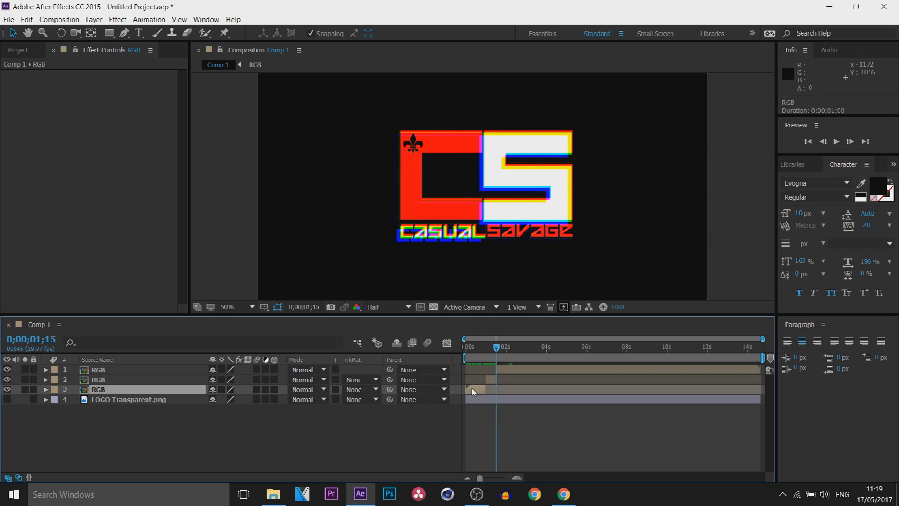
key(Delete)
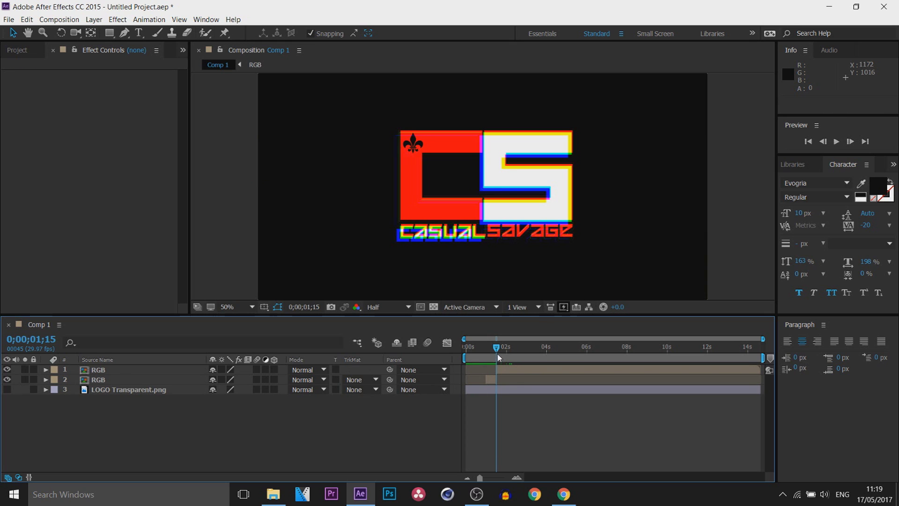
Split the RGB layer again at 0;00;02;15 and 0;00;03;00
drag(498, 354, 516, 352)
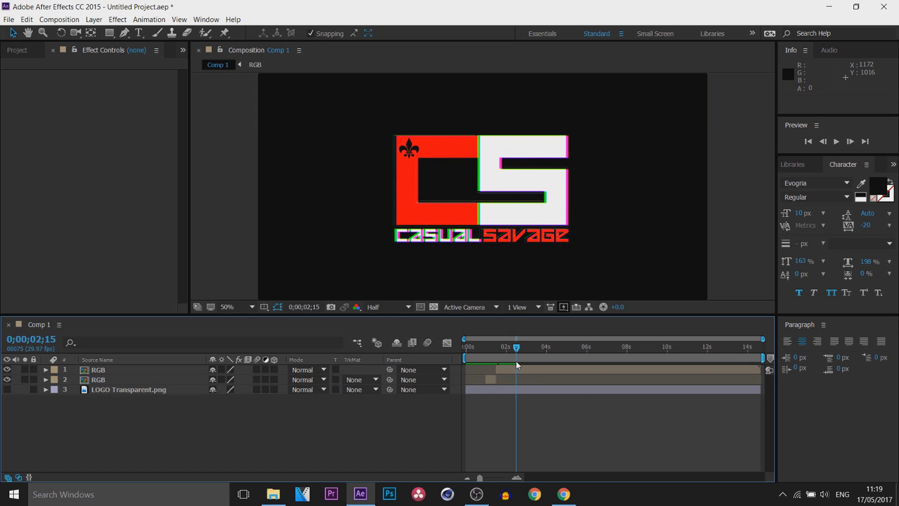
click(517, 370)
key(ctrl+shift+d)
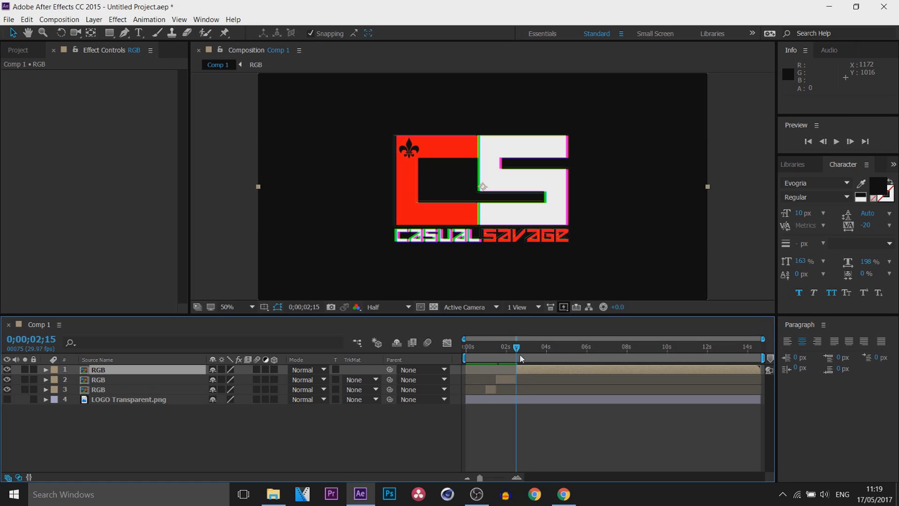
drag(518, 352, 528, 354)
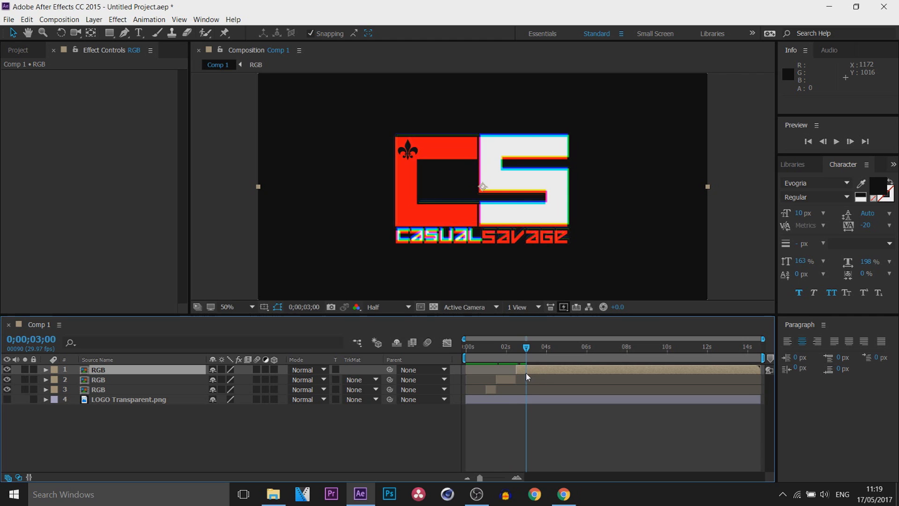
key(ctrl+shift+d)
Delete the RGB pieces after 3;00 and from 1;15 to 2;15, then return to the start
click(165, 373)
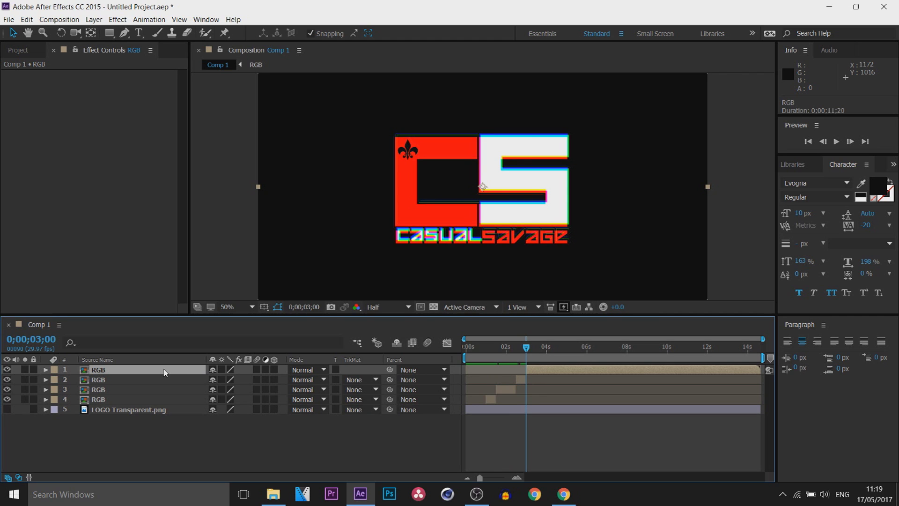
key(Delete)
click(174, 381)
key(Delete)
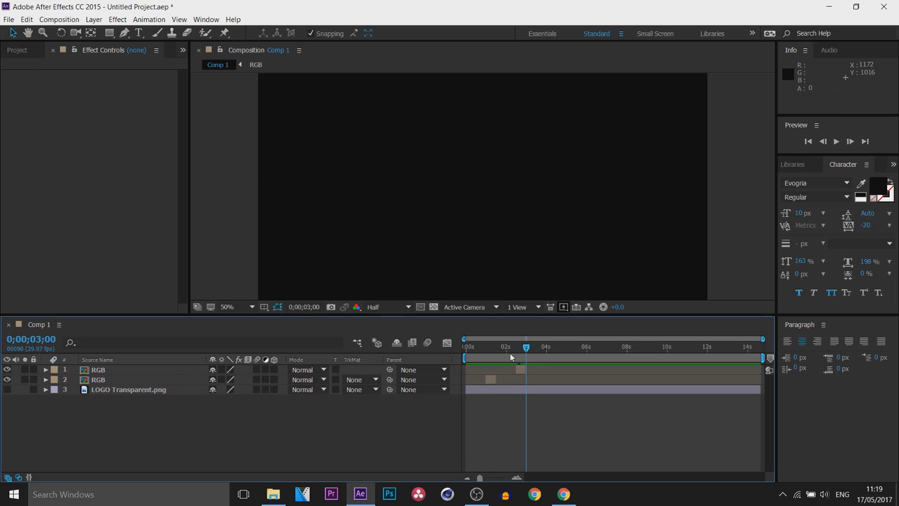
key(Home)
Unhide LOGO Transparent.png, preview, and inspect the first glitch burst near 0;00;01;11
click(7, 389)
key(space)
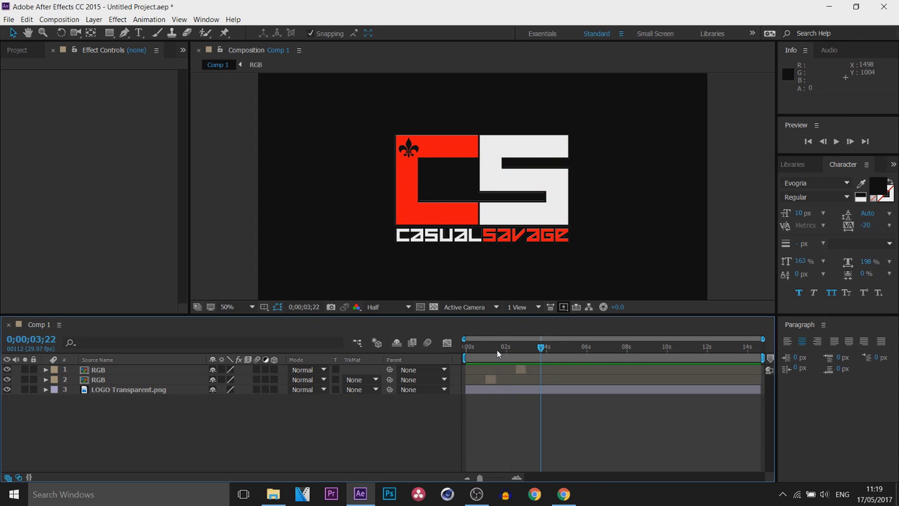
drag(495, 352, 497, 352)
click(490, 380)
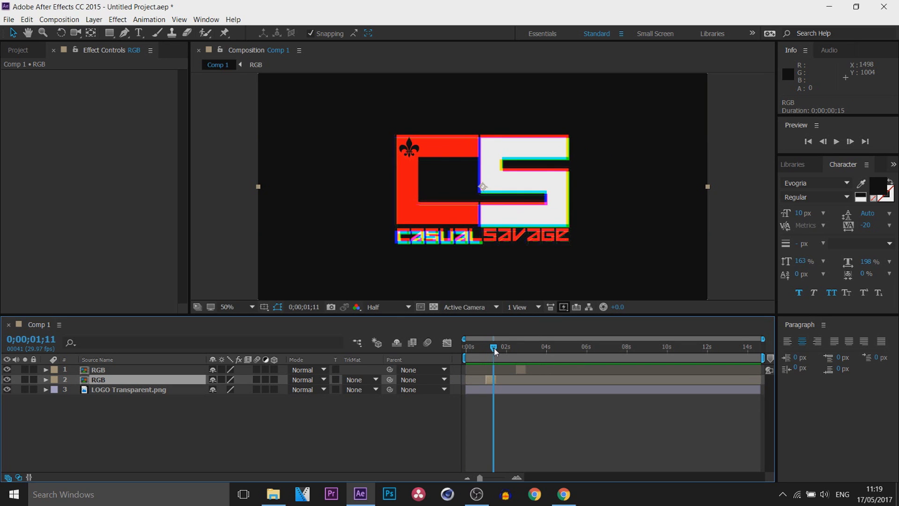
drag(494, 349, 491, 349)
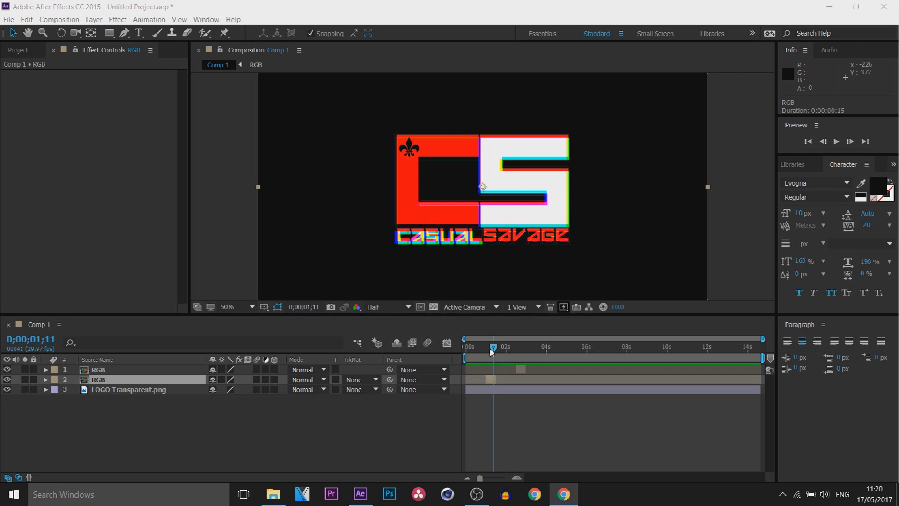